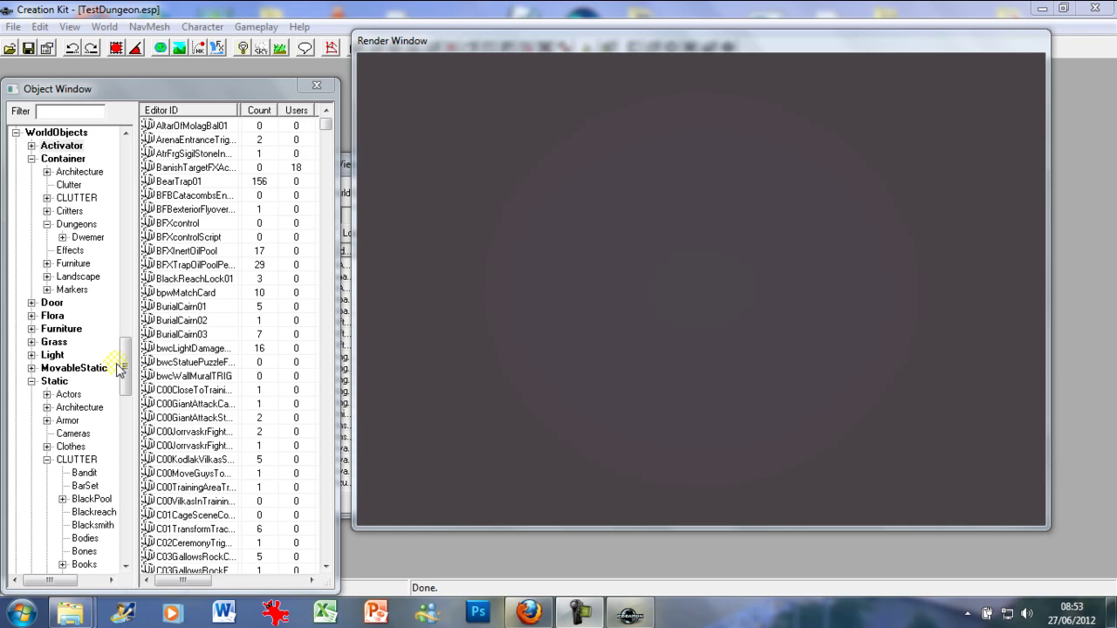
- Collapse the Container and Static categories under WorldObjects in the object tree
{"action": "left_click", "coordinate": [124, 370]}
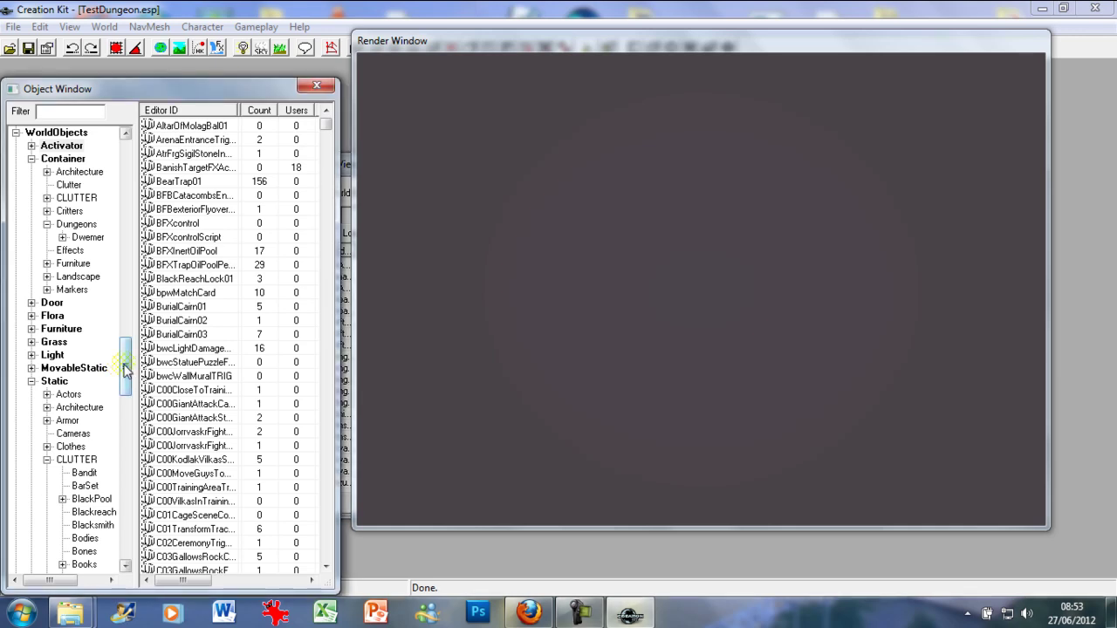
{"action": "left_click_drag", "start_coordinate": [124, 370], "coordinate": [123, 172]}
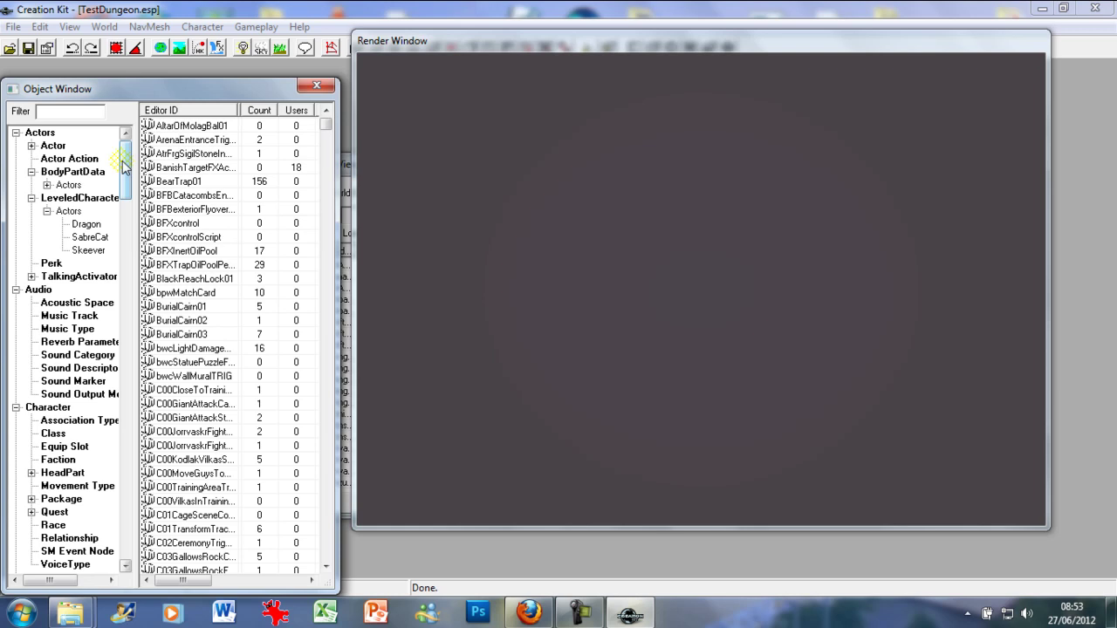
{"action": "left_click_drag", "start_coordinate": [123, 166], "coordinate": [137, 303]}
{"action": "left_click", "coordinate": [31, 565]}
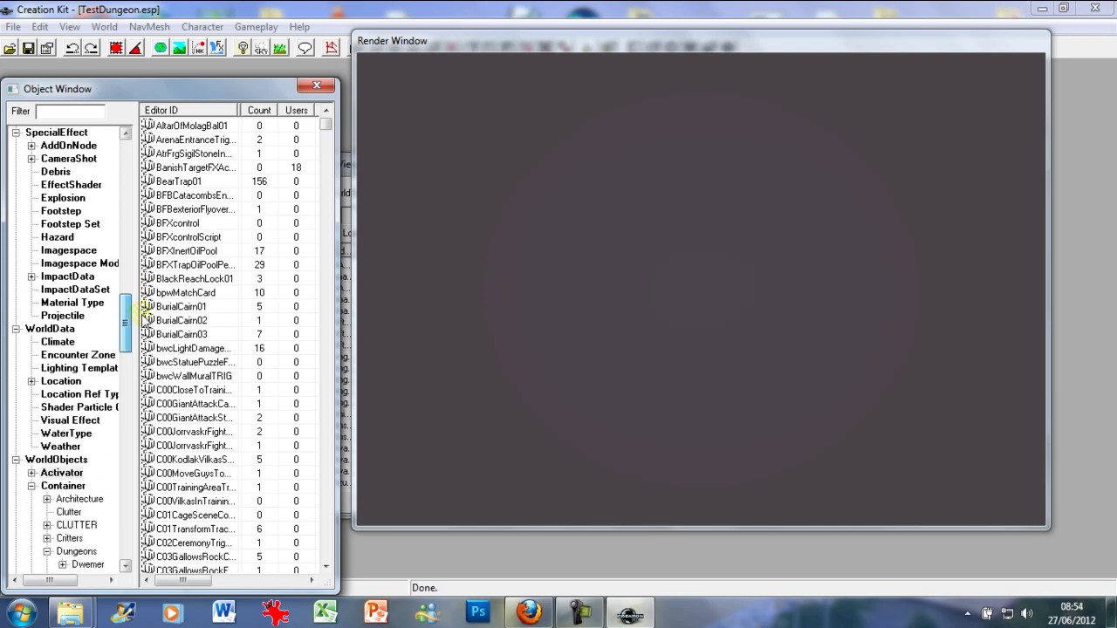
{"action": "left_click", "coordinate": [31, 472]}
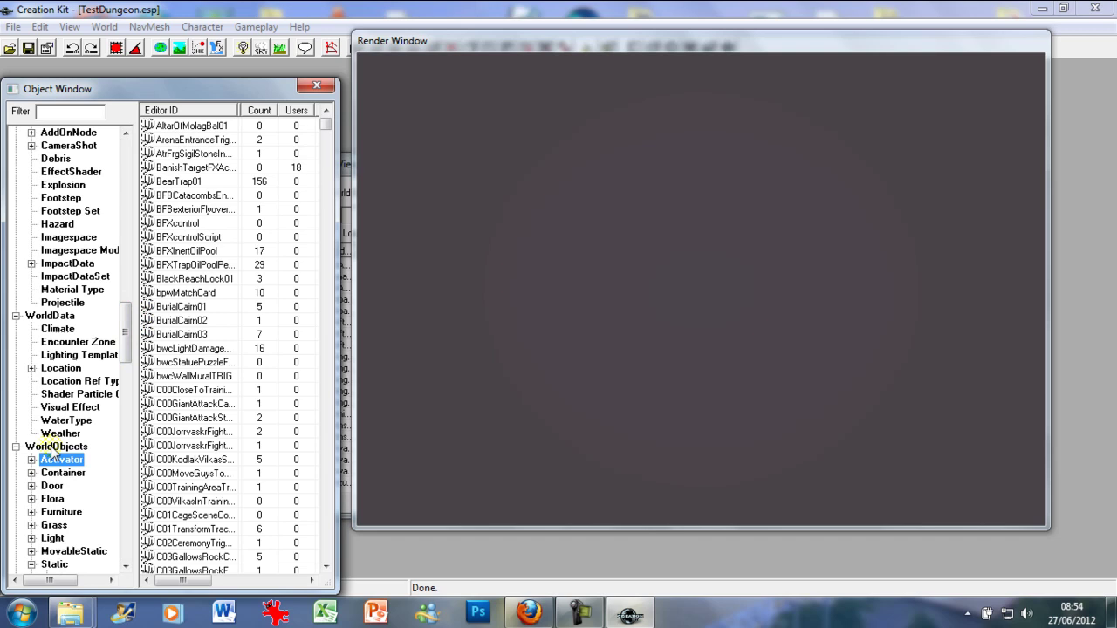
{"action": "left_click", "coordinate": [31, 564]}
{"action": "left_click", "coordinate": [47, 524]}
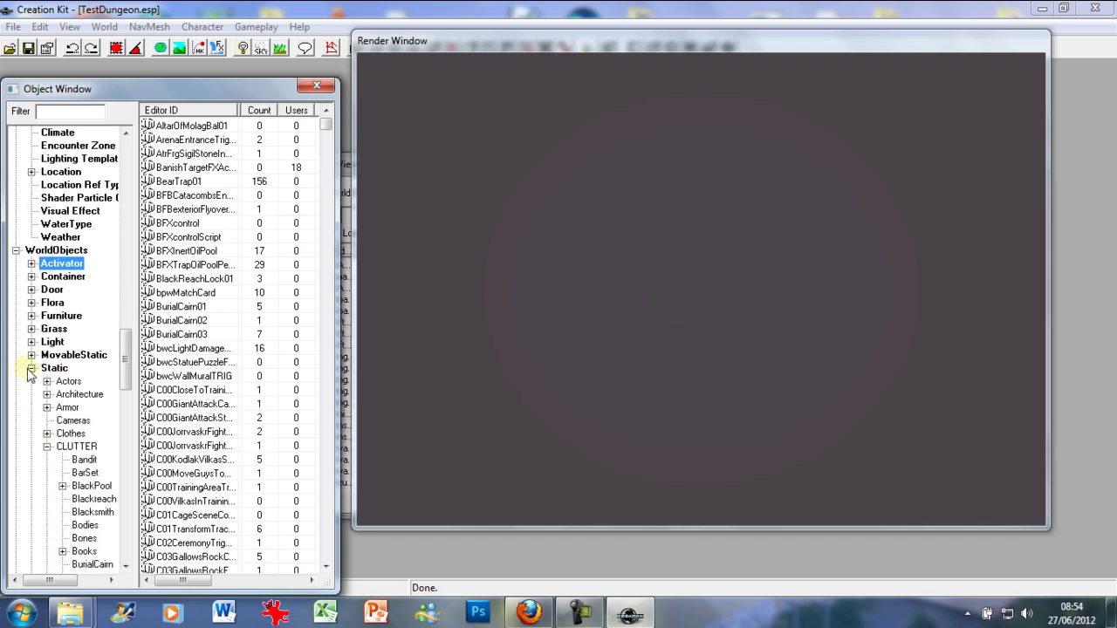
{"action": "left_click", "coordinate": [32, 368]}
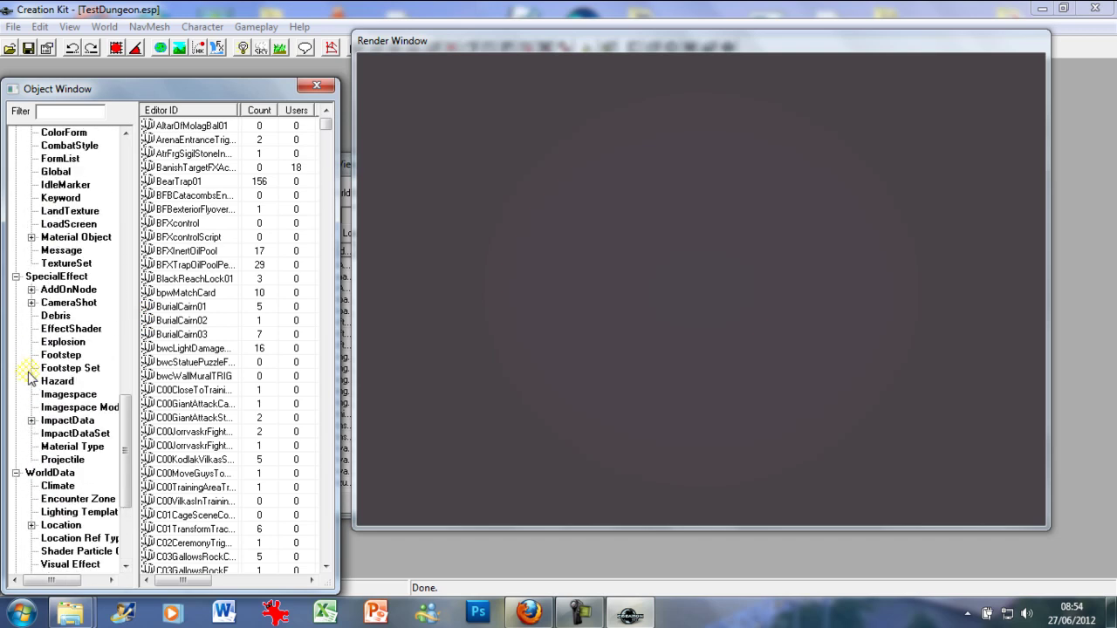
- List the Location records from the WorldData category of the object tree
{"action": "left_click_drag", "start_coordinate": [123, 433], "coordinate": [125, 375]}
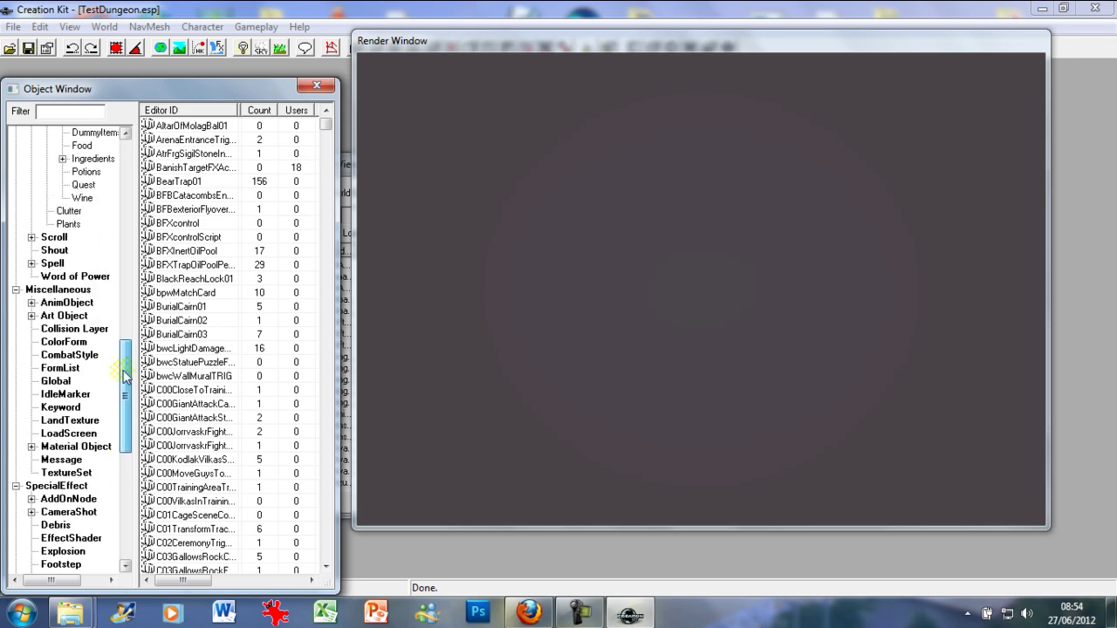
{"action": "left_click_drag", "start_coordinate": [125, 375], "coordinate": [135, 168]}
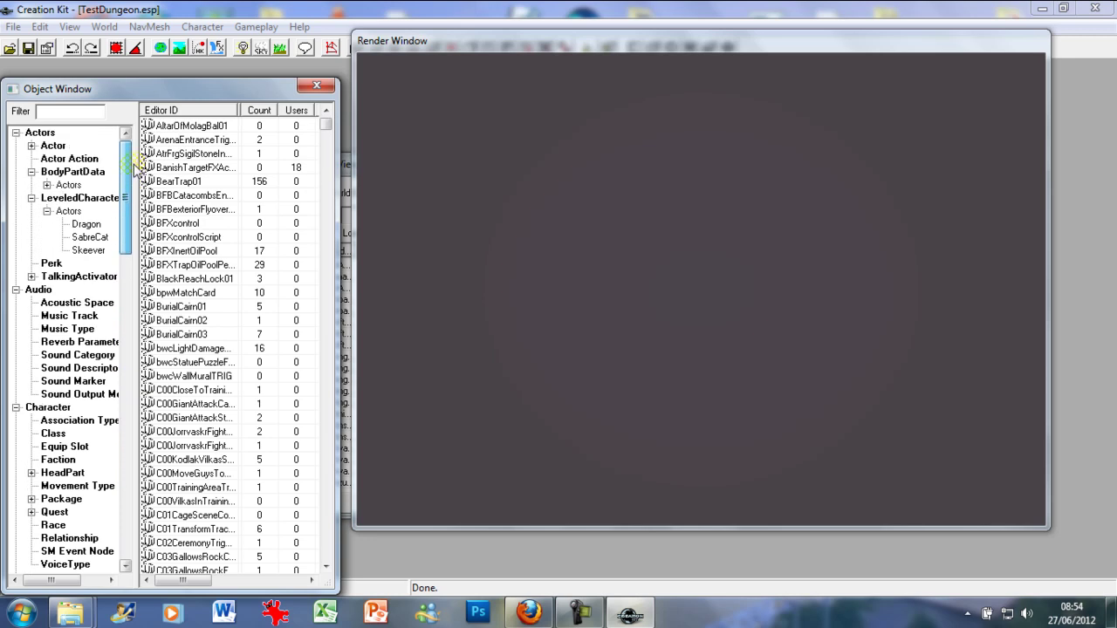
{"action": "scroll", "coordinate": [68, 362], "scroll_direction": "down", "scroll_amount": 1}
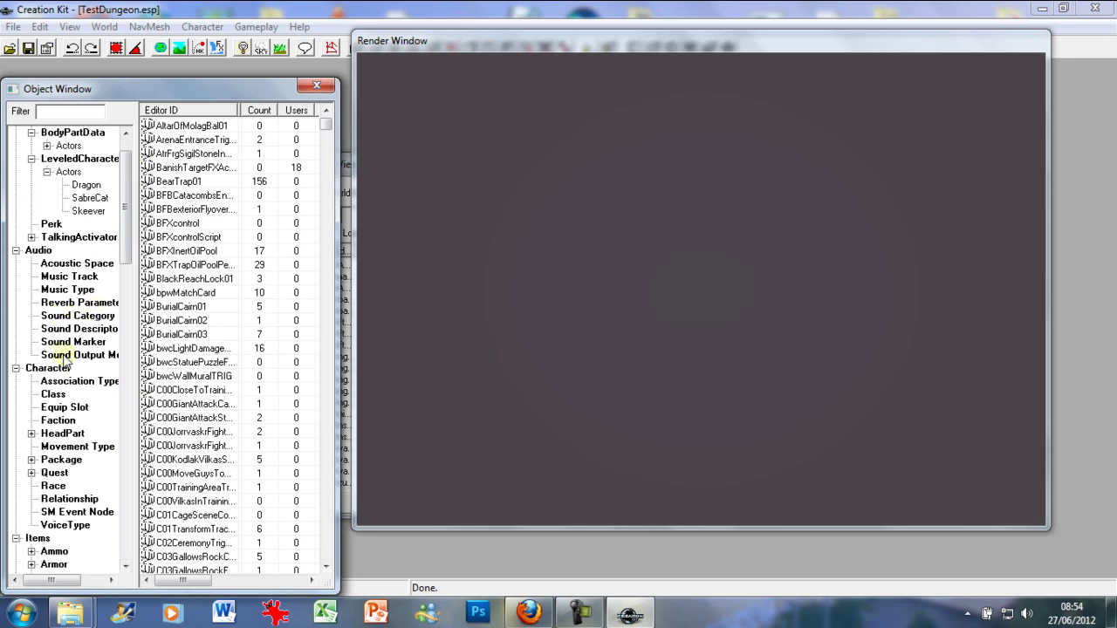
{"action": "scroll", "coordinate": [68, 358], "scroll_direction": "down", "scroll_amount": 1}
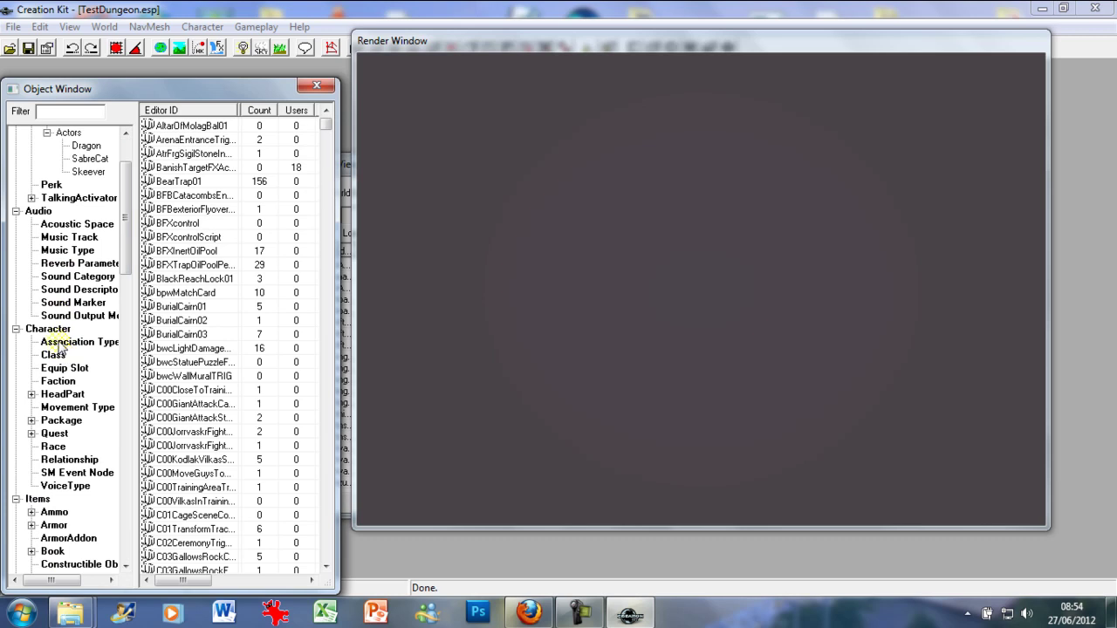
{"action": "scroll", "coordinate": [63, 351], "scroll_direction": "down", "scroll_amount": 2}
{"action": "scroll", "coordinate": [59, 347], "scroll_direction": "down", "scroll_amount": 3}
{"action": "scroll", "coordinate": [59, 347], "scroll_direction": "down", "scroll_amount": 9}
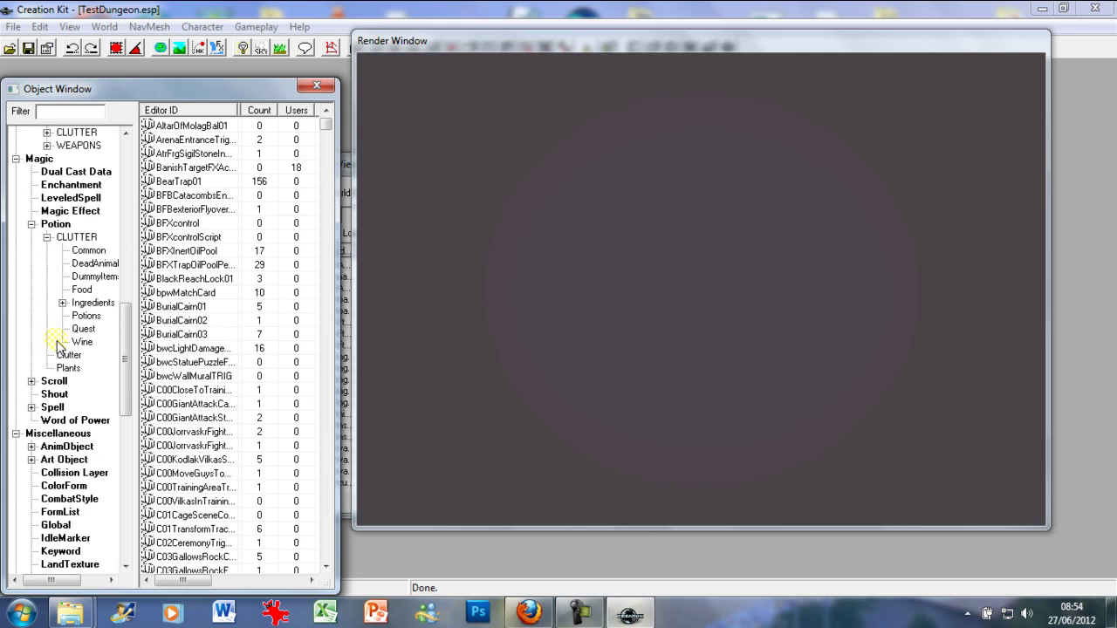
{"action": "scroll", "coordinate": [58, 345], "scroll_direction": "down", "scroll_amount": 5}
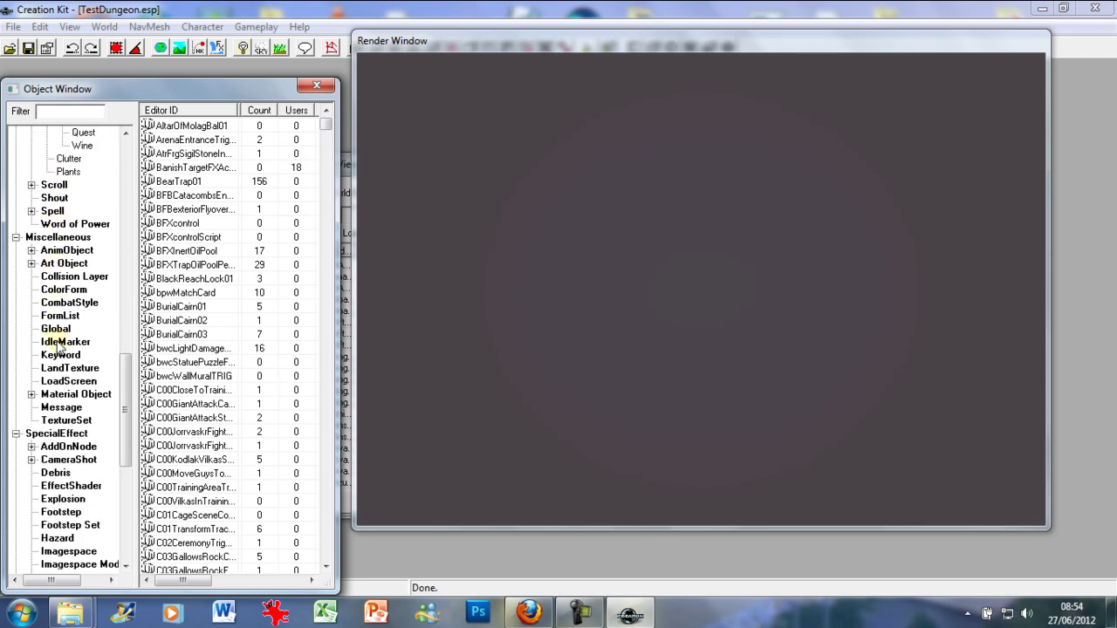
{"action": "scroll", "coordinate": [57, 345], "scroll_direction": "down", "scroll_amount": 5}
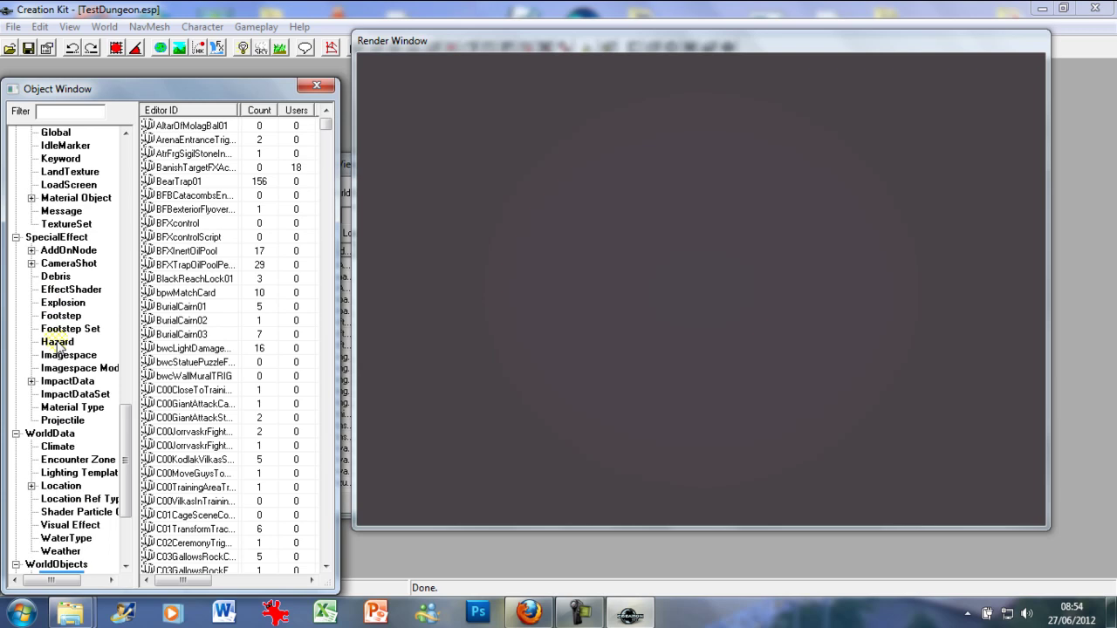
{"action": "left_click", "coordinate": [31, 486]}
{"action": "left_click", "coordinate": [31, 486]}
{"action": "left_click", "coordinate": [54, 486]}
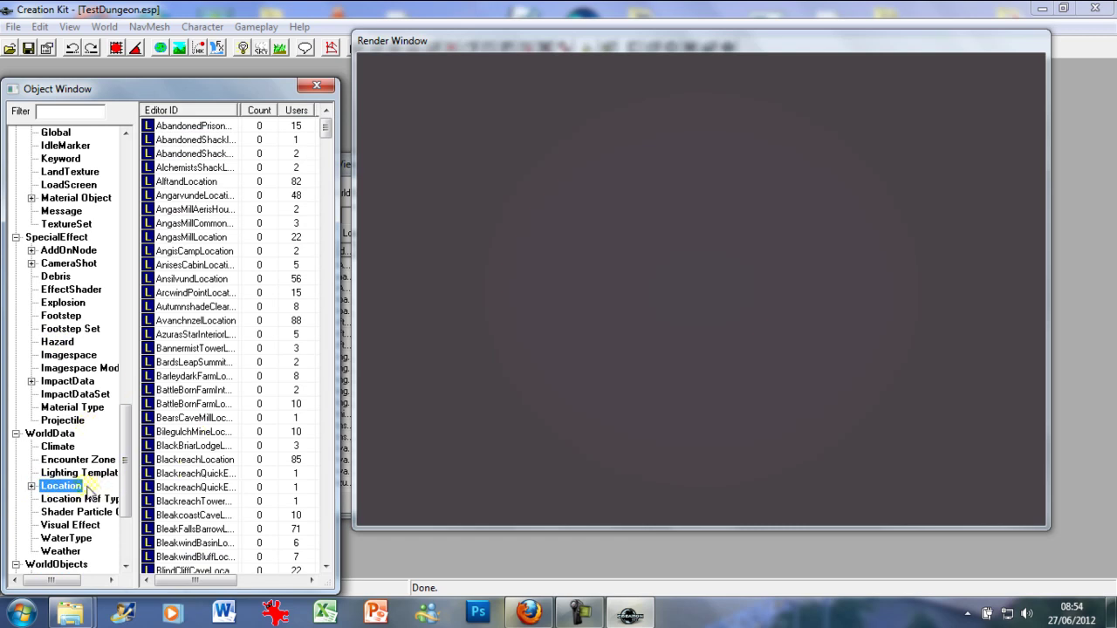
- Create a new location with the ID AAtestlocation and the name TestDungeon, keeping NONE as its parent location
{"action": "right_click", "coordinate": [214, 381]}
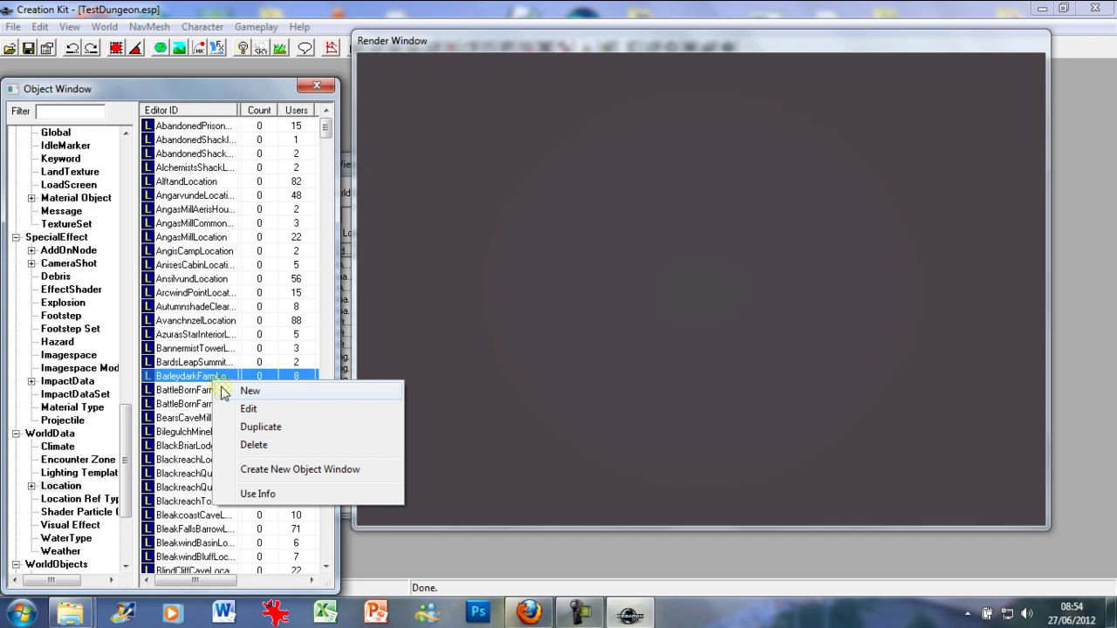
{"action": "left_click", "coordinate": [237, 391]}
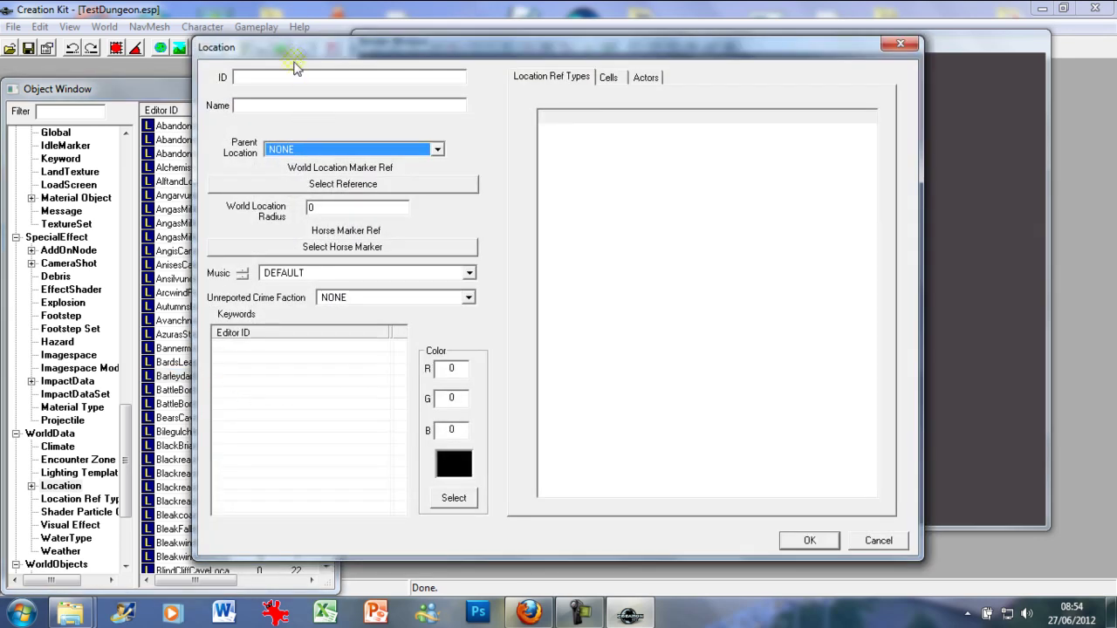
{"action": "left_click", "coordinate": [284, 80]}
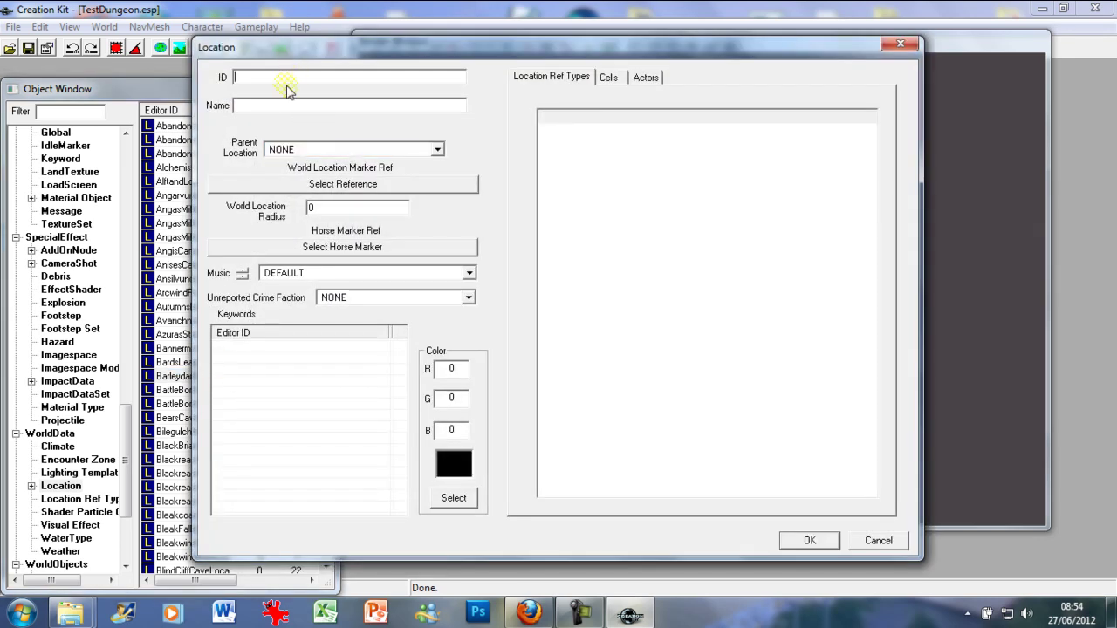
{"action": "type", "text": "AAtestlocation"}
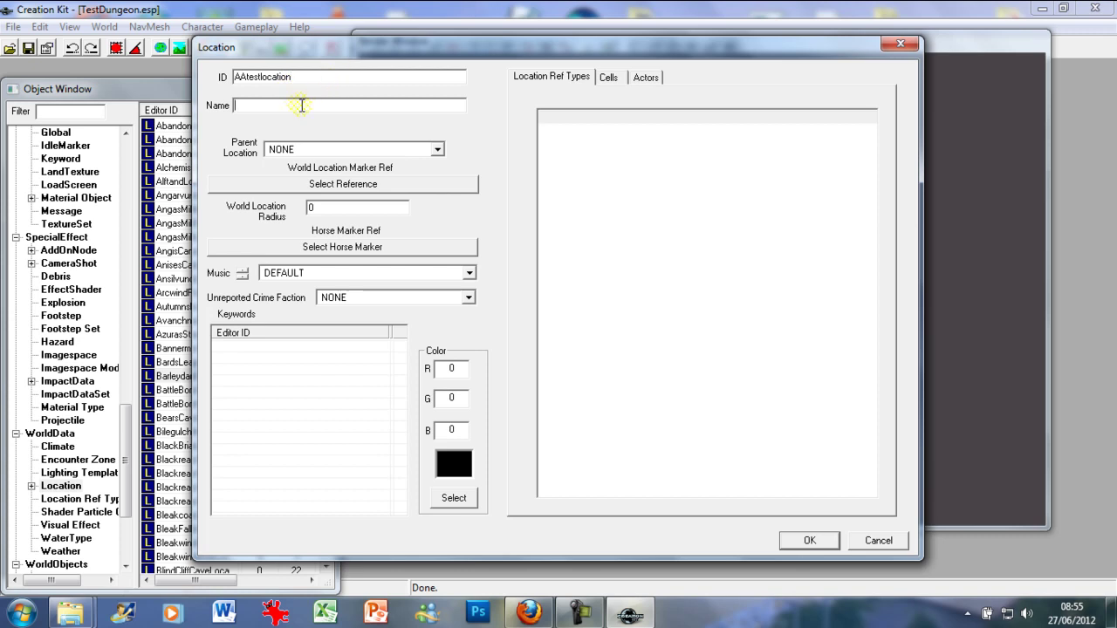
{"action": "left_click", "coordinate": [301, 105]}
{"action": "type", "text": "TestDungeon"}
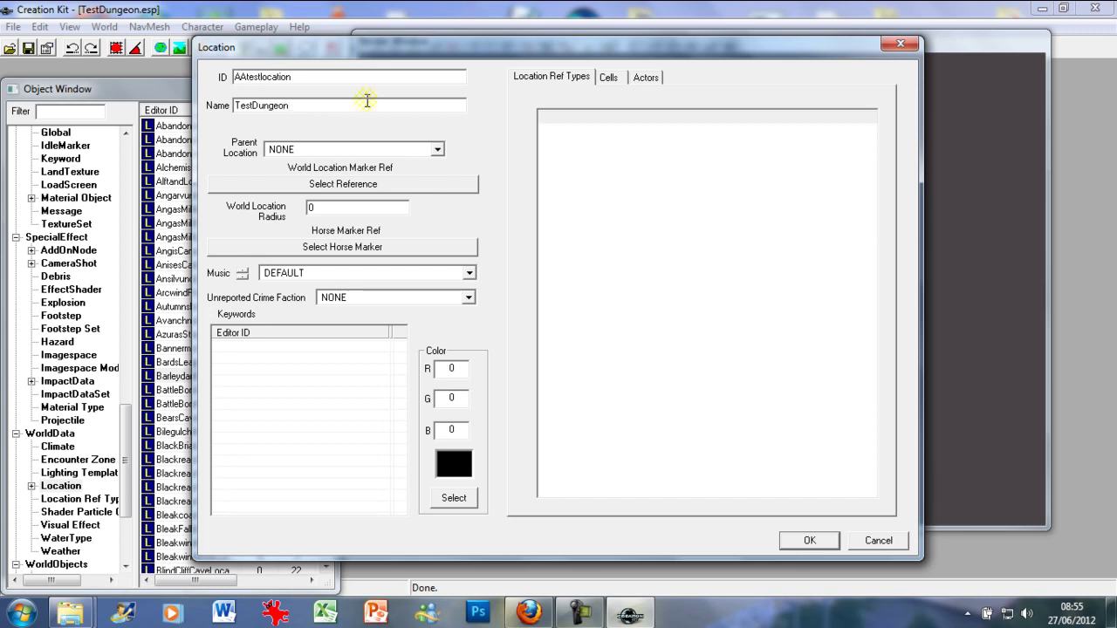
{"action": "left_click", "coordinate": [372, 149]}
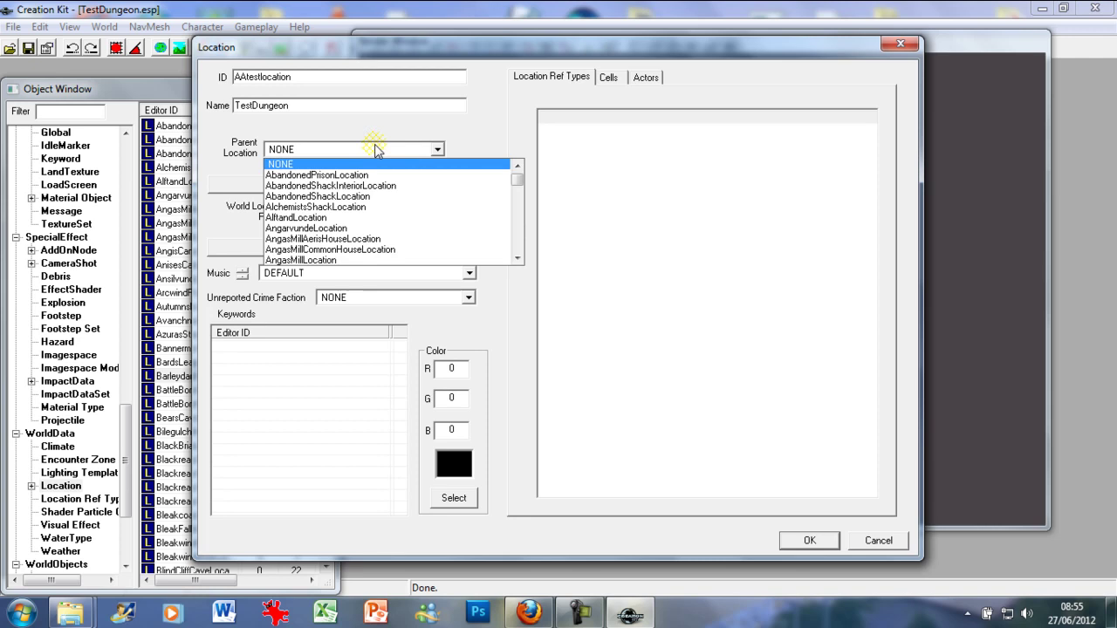
{"action": "left_click", "coordinate": [373, 150]}
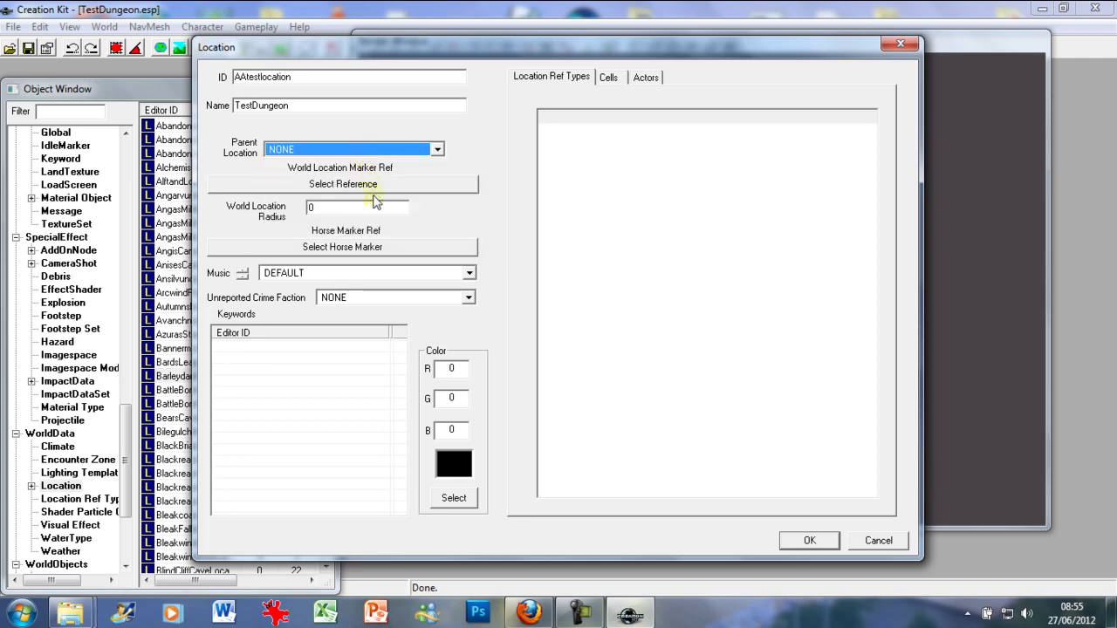
- Add the LocSetNordicRuin keyword to the new location, filtering the available keywords by "set"
{"action": "right_click", "coordinate": [274, 377]}
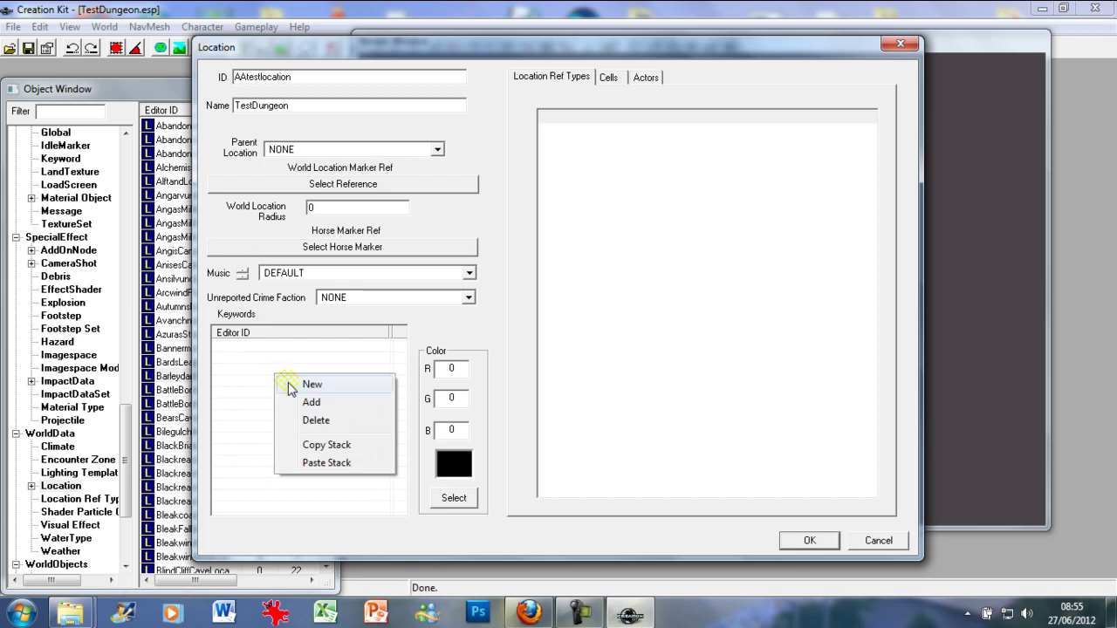
{"action": "left_click", "coordinate": [288, 403]}
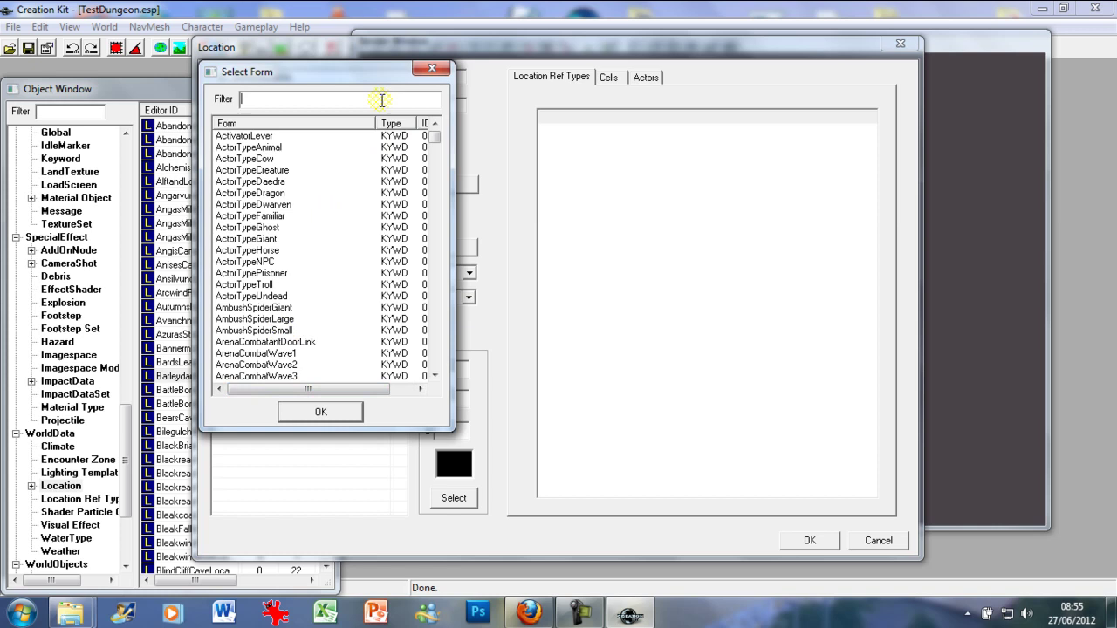
{"action": "type", "text": "setloc"}
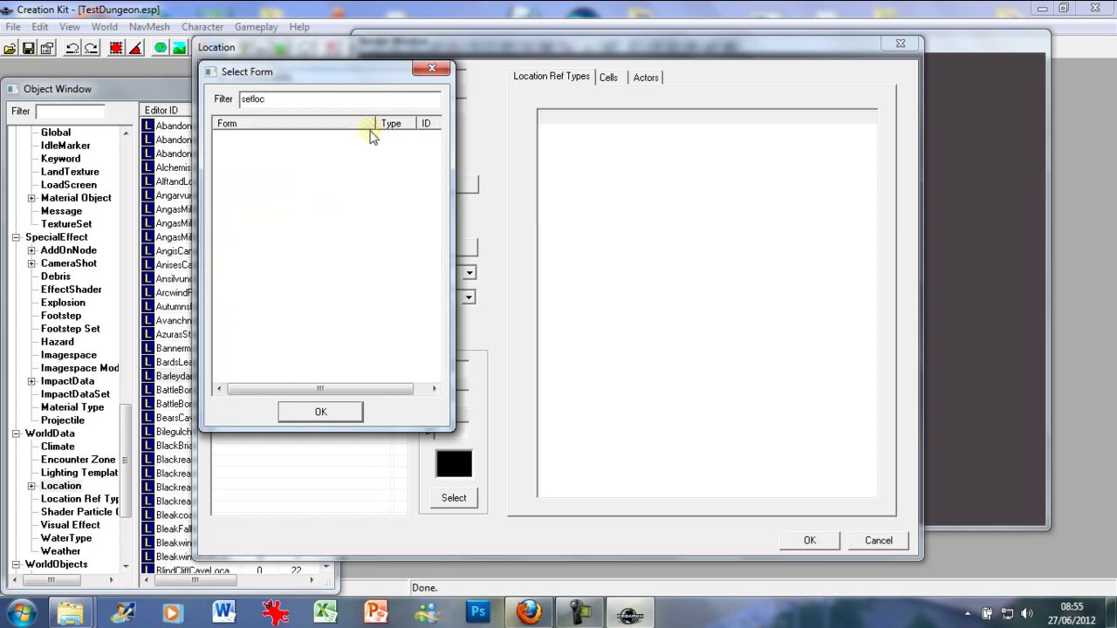
{"action": "key", "text": "BackSpace"}
{"action": "key", "text": "BackSpace"}
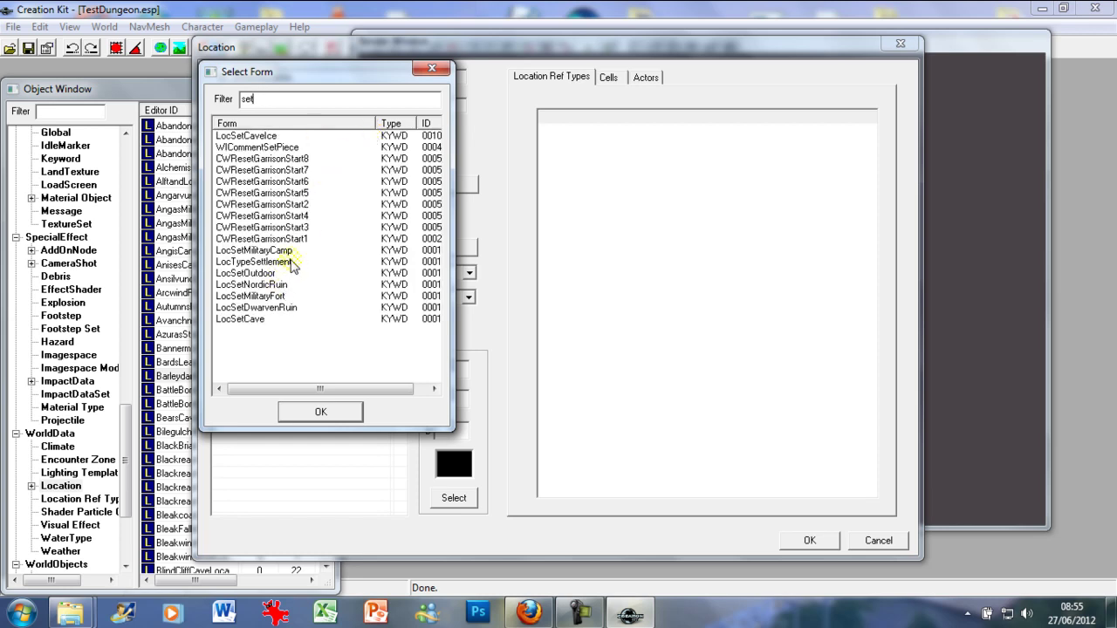
{"action": "left_click", "coordinate": [277, 286]}
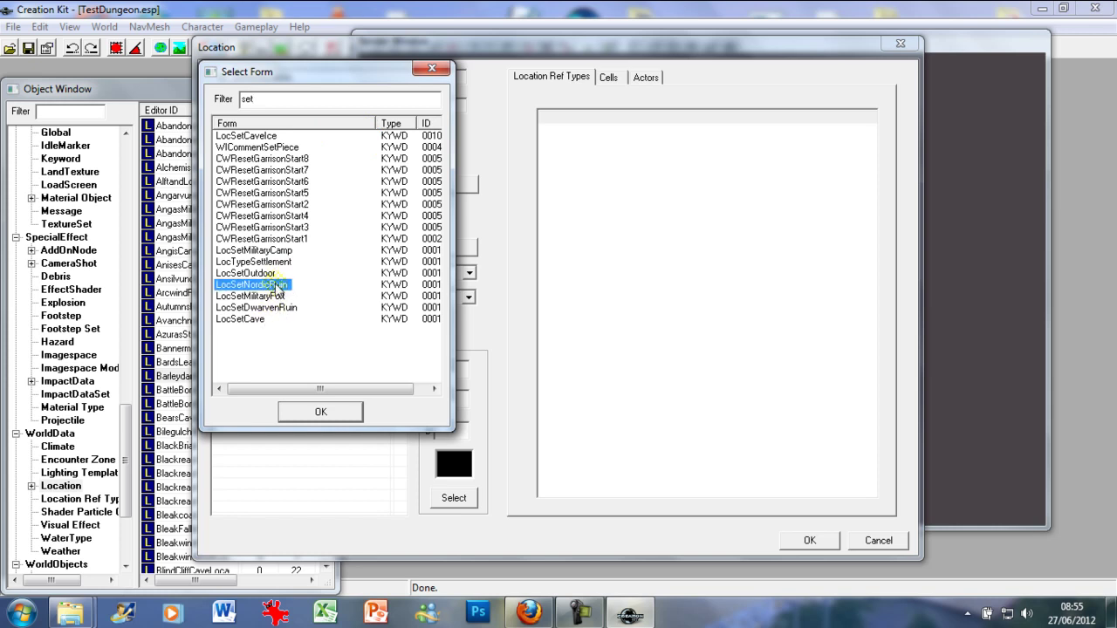
{"action": "left_click", "coordinate": [332, 417]}
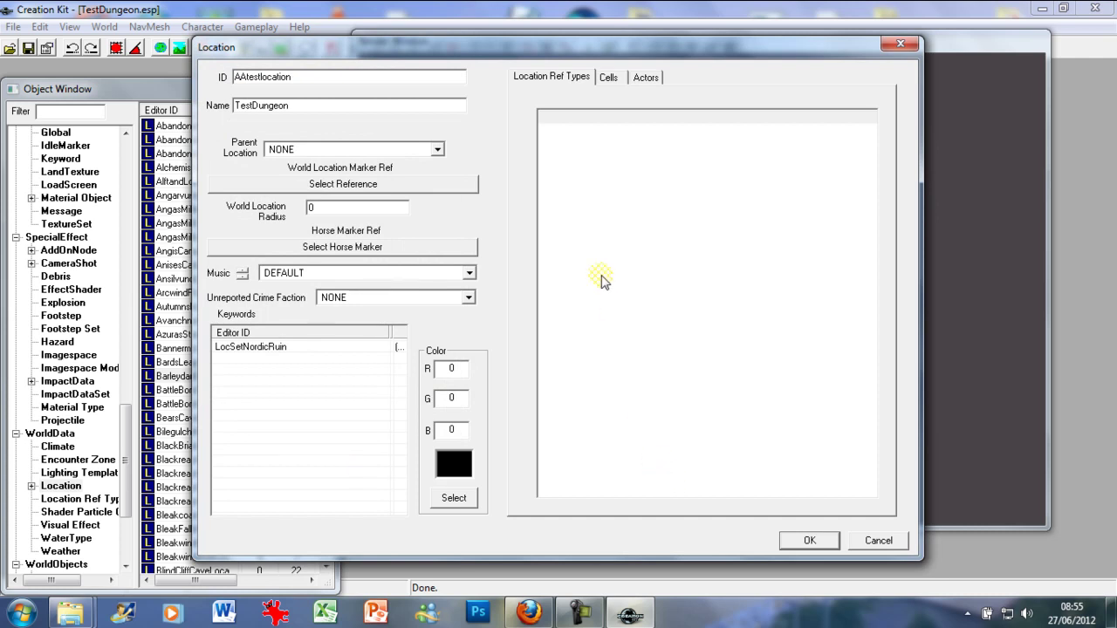
- Check the new location's cells and actors, and save the location
{"action": "left_click", "coordinate": [608, 76]}
{"action": "left_click", "coordinate": [646, 76]}
{"action": "left_click", "coordinate": [560, 83]}
{"action": "left_click", "coordinate": [808, 542]}
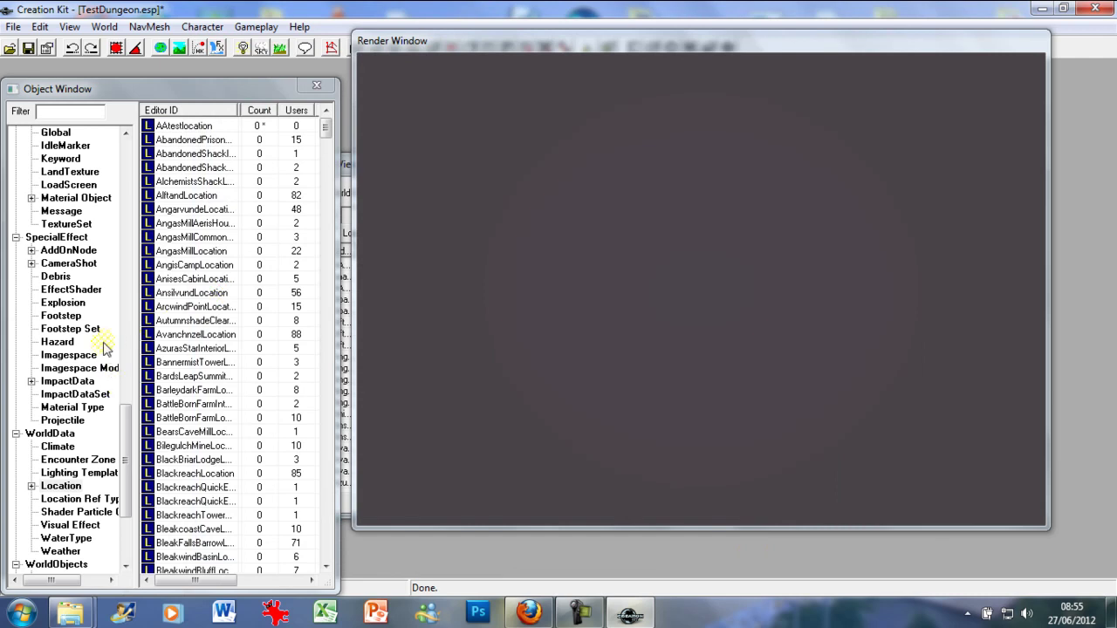
- Create a new encounter zone with the ID AATestEnc, minimum level 4 and maximum level 100
{"action": "left_click", "coordinate": [79, 460]}
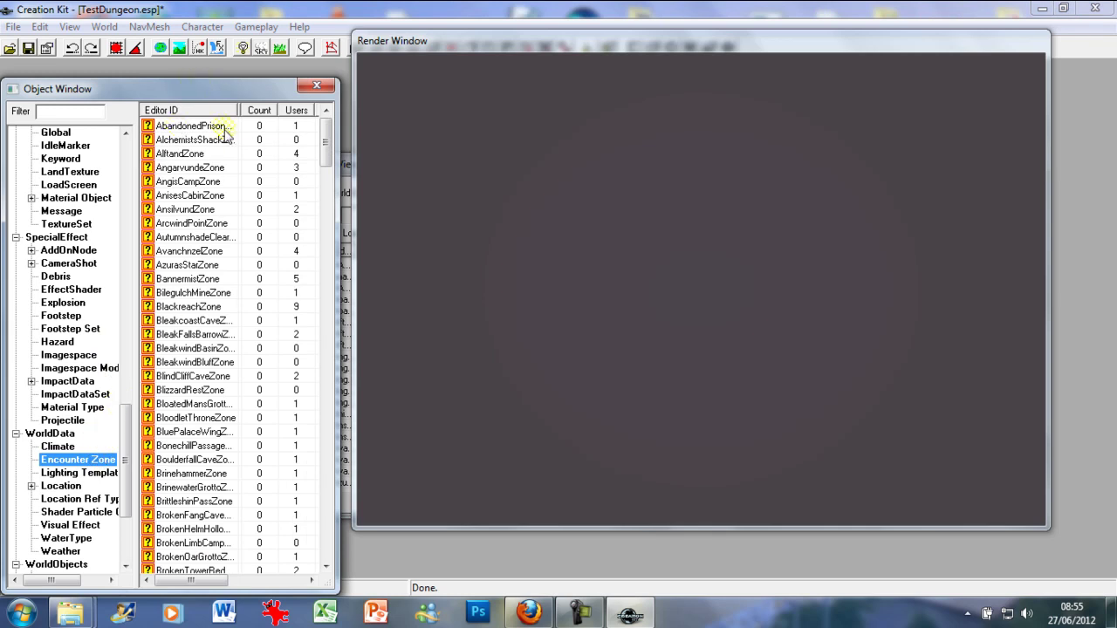
{"action": "right_click", "coordinate": [179, 207]}
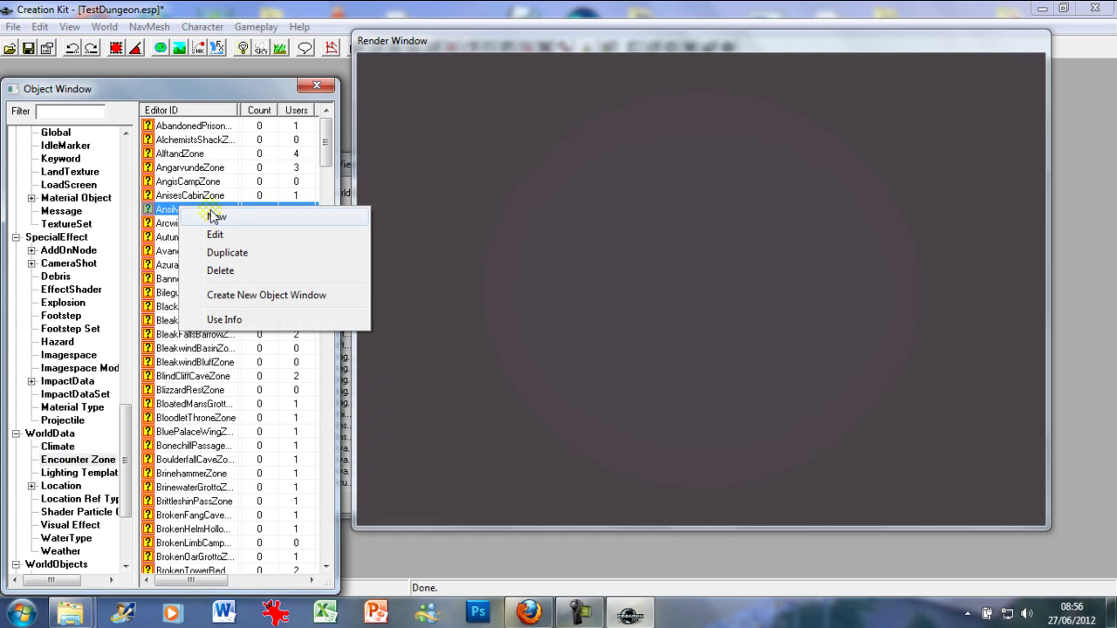
{"action": "left_click", "coordinate": [215, 217]}
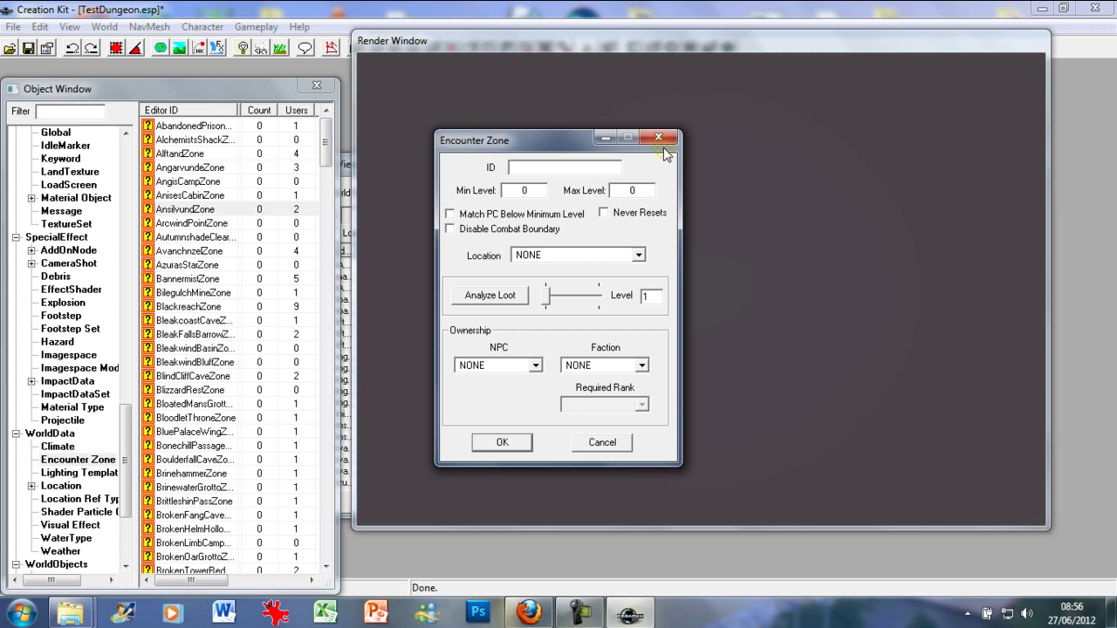
{"action": "type", "text": "AATestEnc"}
{"action": "key", "text": "Tab"}
{"action": "type", "text": "4"}
{"action": "double_click", "coordinate": [632, 191]}
- Assign AAtestlocation as the encounter zone's location and view the zone's loot analysis
{"action": "left_click", "coordinate": [542, 255]}
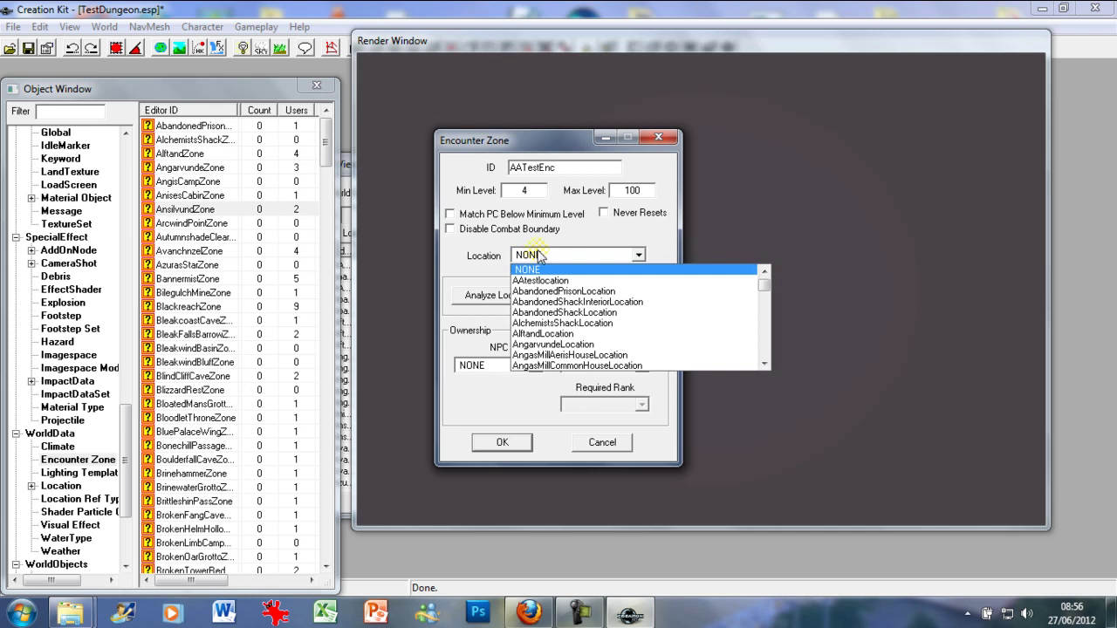
{"action": "left_click", "coordinate": [534, 280]}
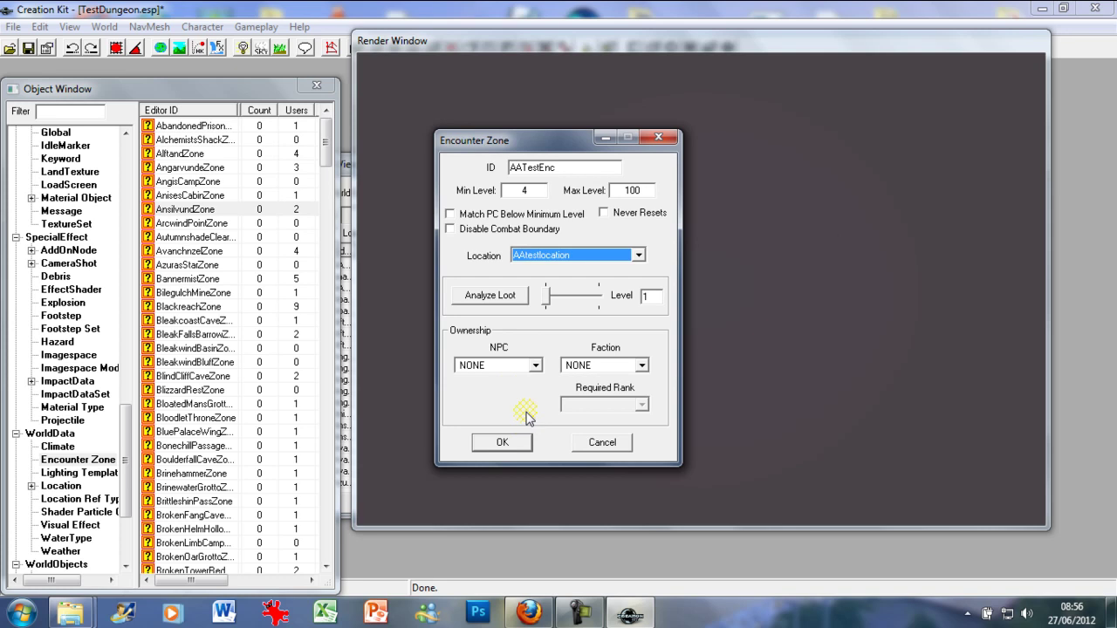
{"action": "left_click", "coordinate": [514, 301]}
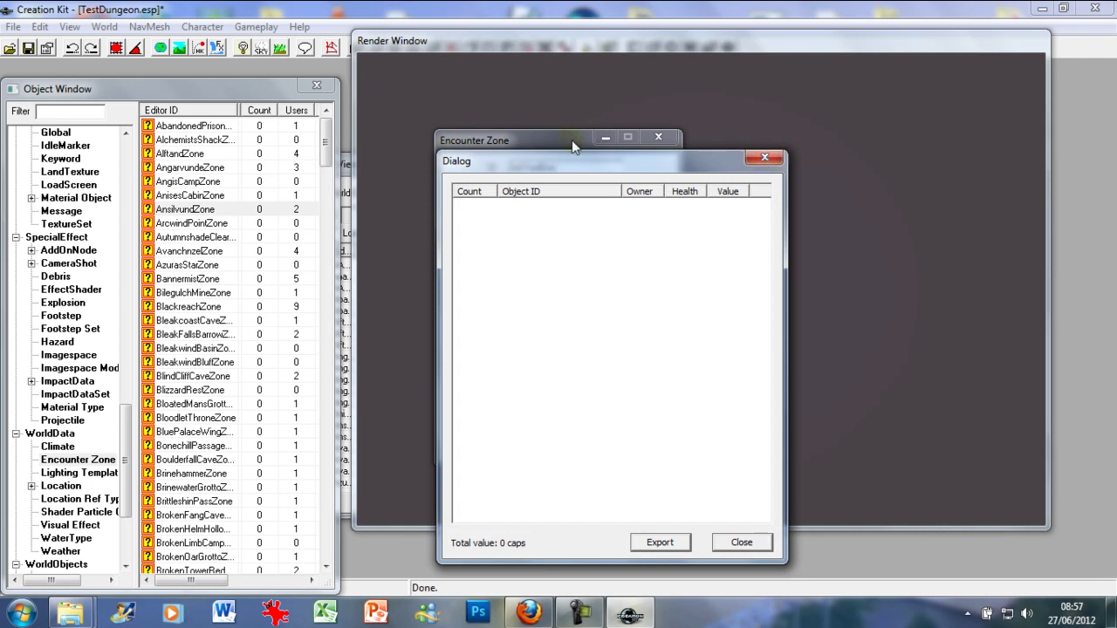
{"action": "left_click", "coordinate": [740, 542]}
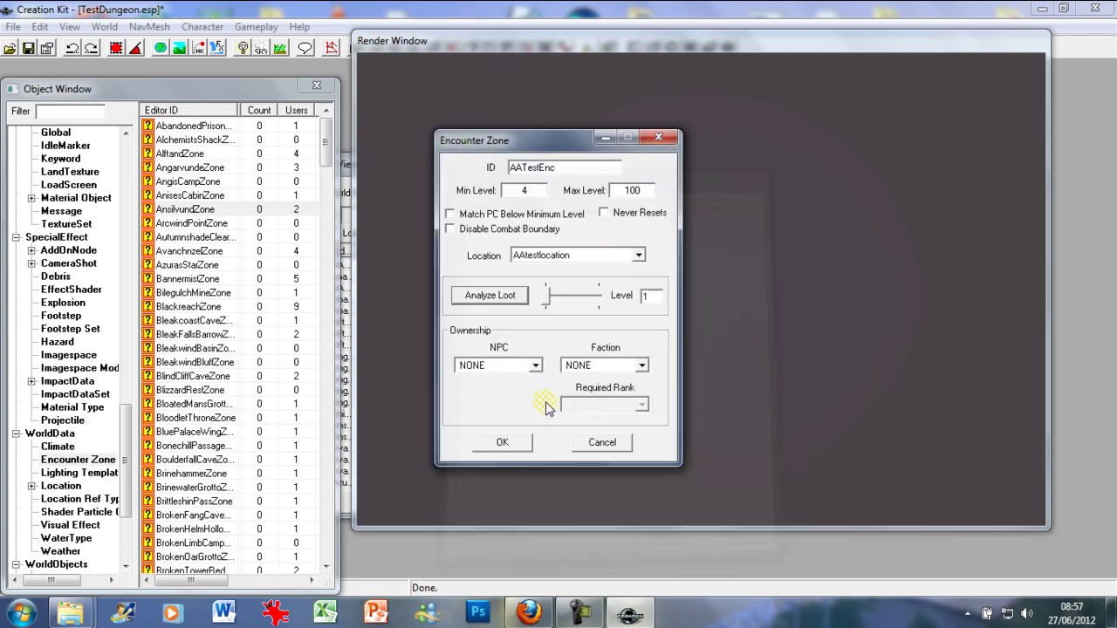
- Save the encounter zone and assign AAtestlocation as the location of the AAATestDungeon interior cell
{"action": "left_click", "coordinate": [503, 442]}
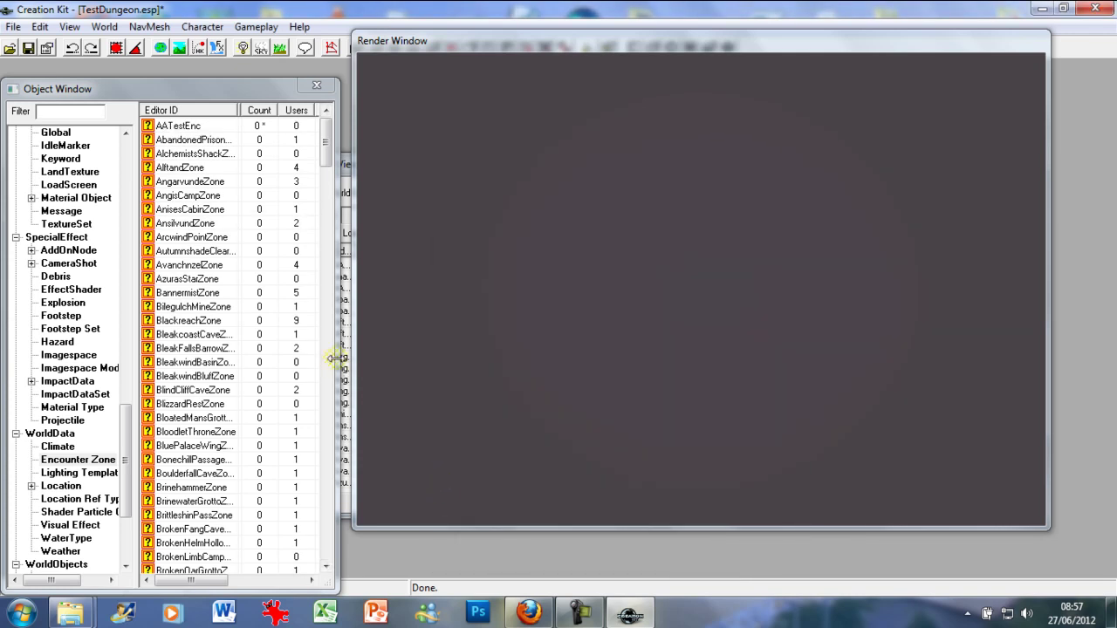
{"action": "left_click", "coordinate": [347, 164]}
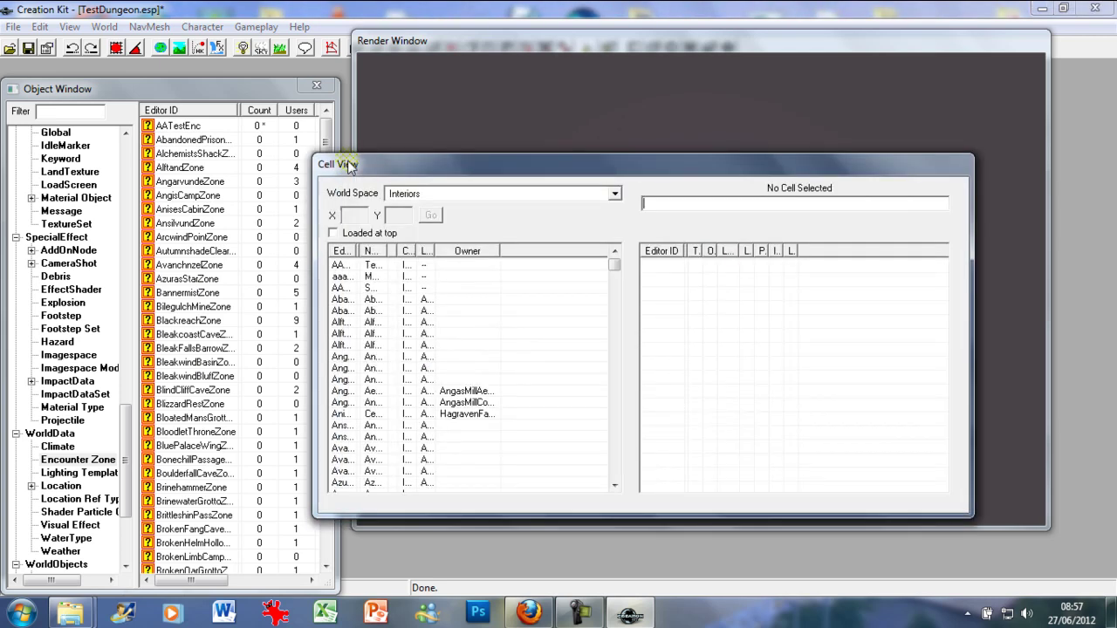
{"action": "left_click", "coordinate": [350, 287]}
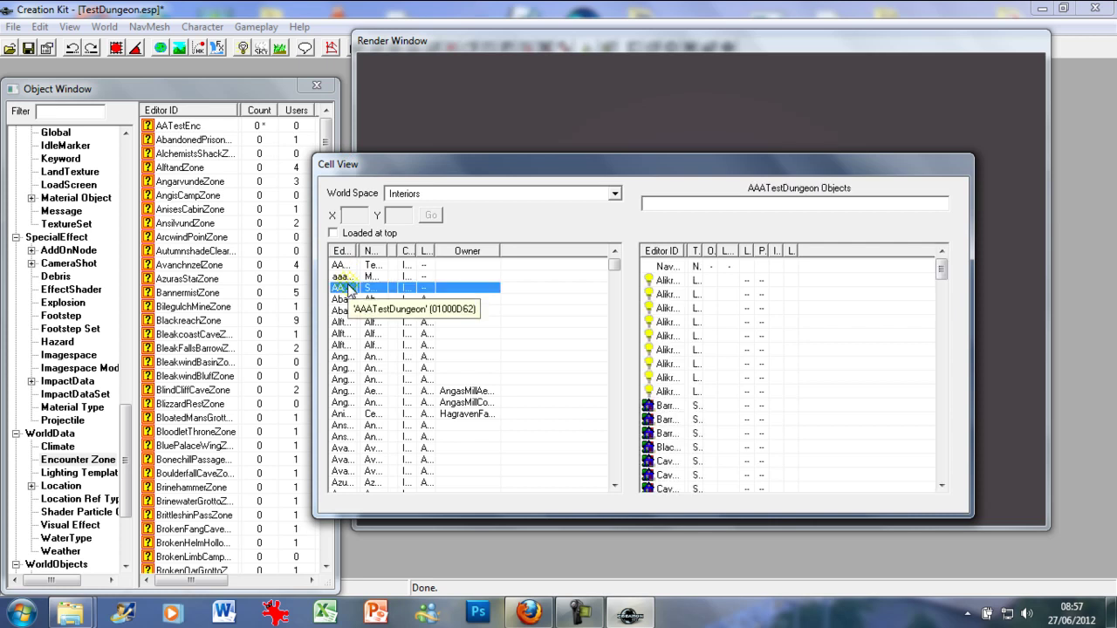
{"action": "right_click", "coordinate": [350, 287]}
{"action": "left_click", "coordinate": [369, 312]}
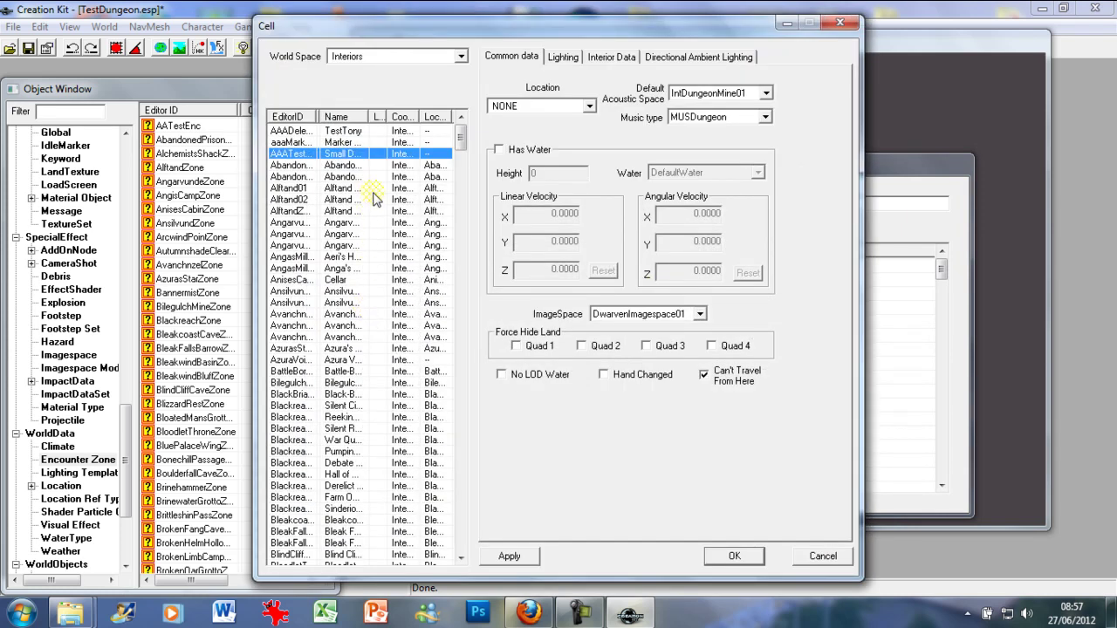
{"action": "left_click", "coordinate": [551, 107]}
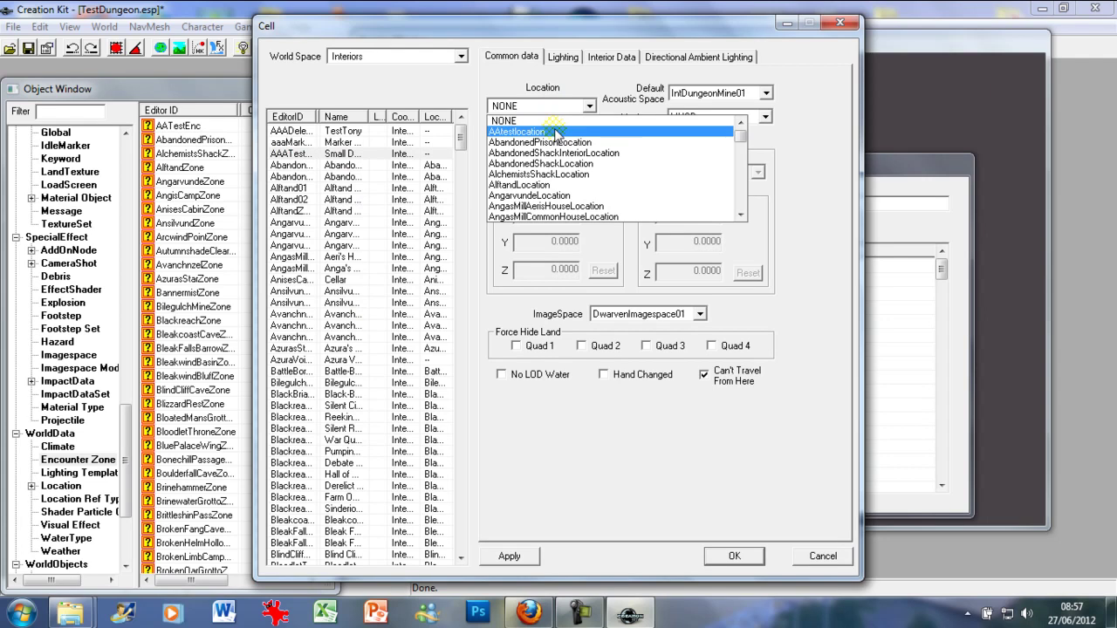
{"action": "left_click", "coordinate": [556, 133]}
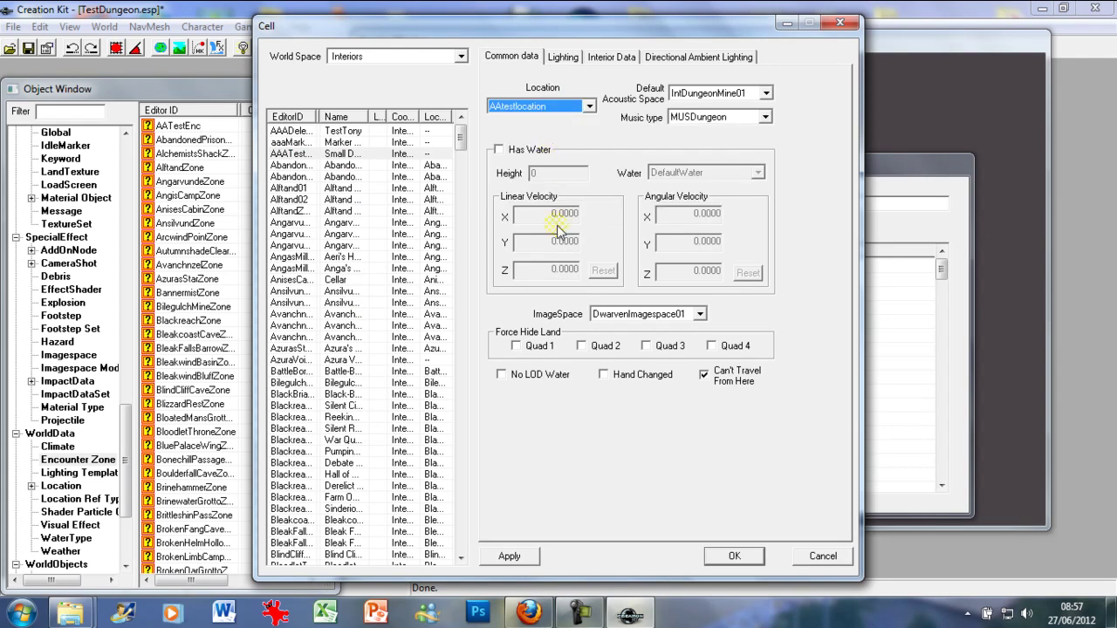
- Set the AAATestDungeon cell's encounter zone to AATestEnc, apply the change, recheck its common data, and save the cell
{"action": "left_click", "coordinate": [564, 58]}
{"action": "left_click", "coordinate": [604, 58]}
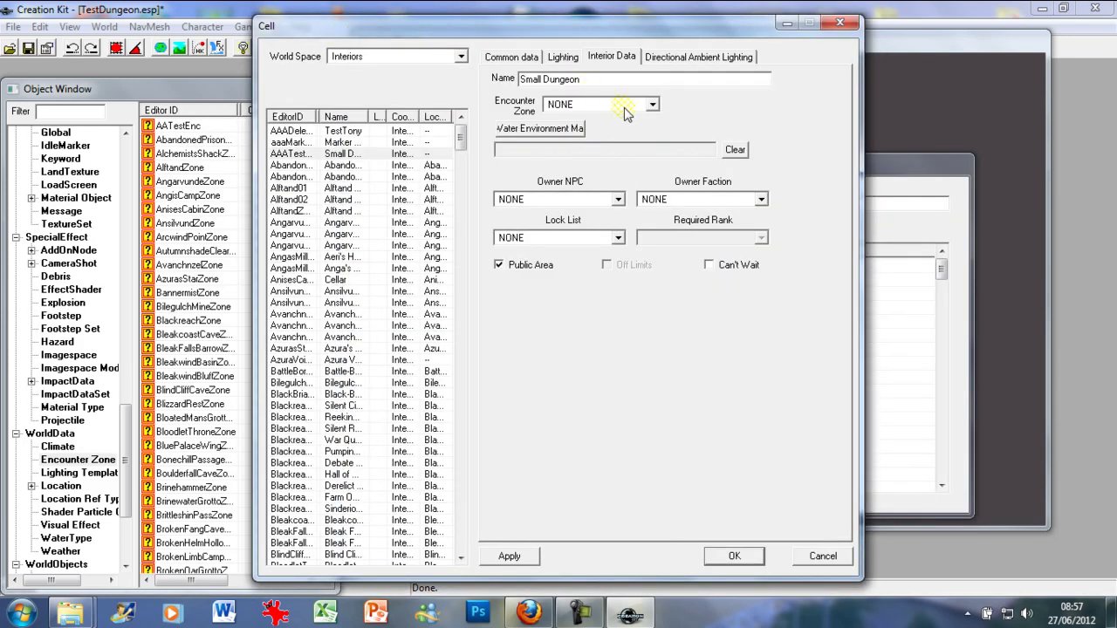
{"action": "left_click", "coordinate": [651, 105]}
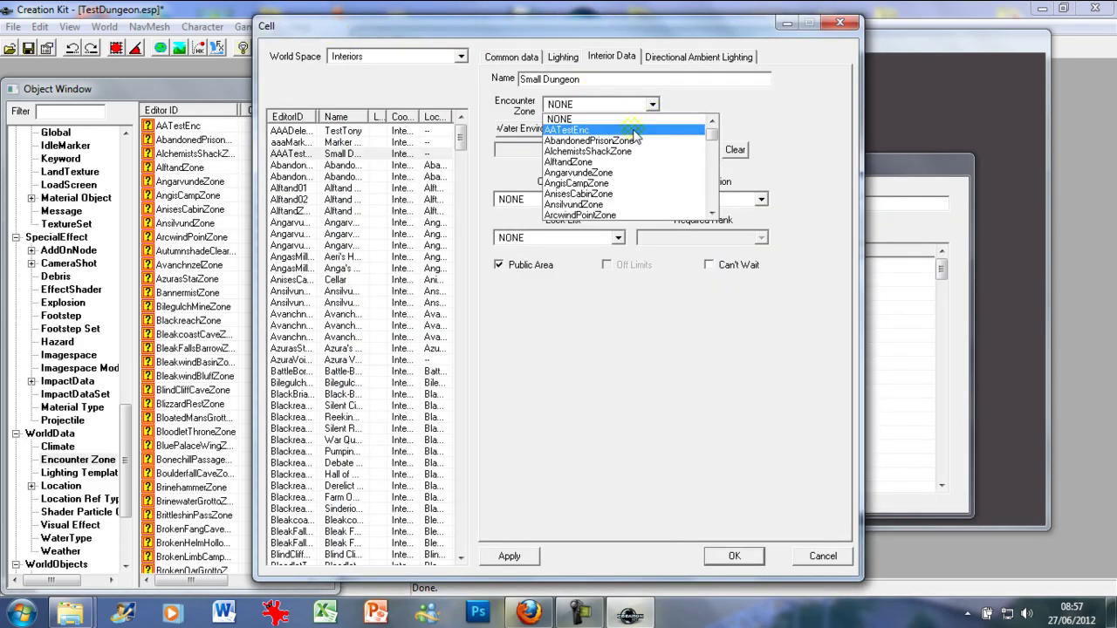
{"action": "left_click", "coordinate": [634, 131]}
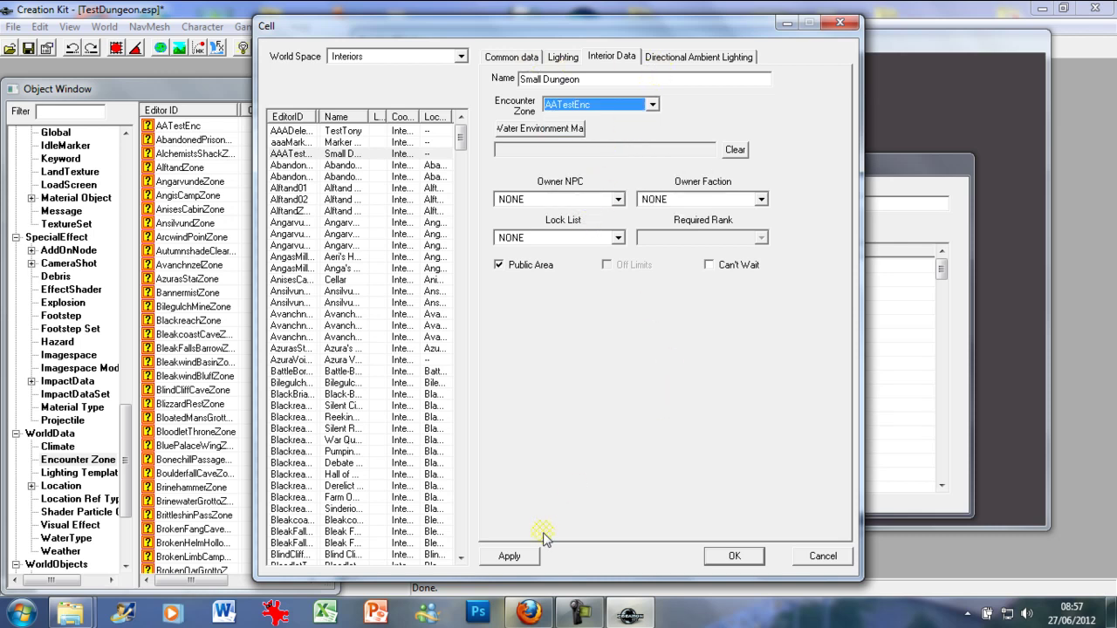
{"action": "left_click", "coordinate": [523, 555]}
{"action": "left_click", "coordinate": [511, 58]}
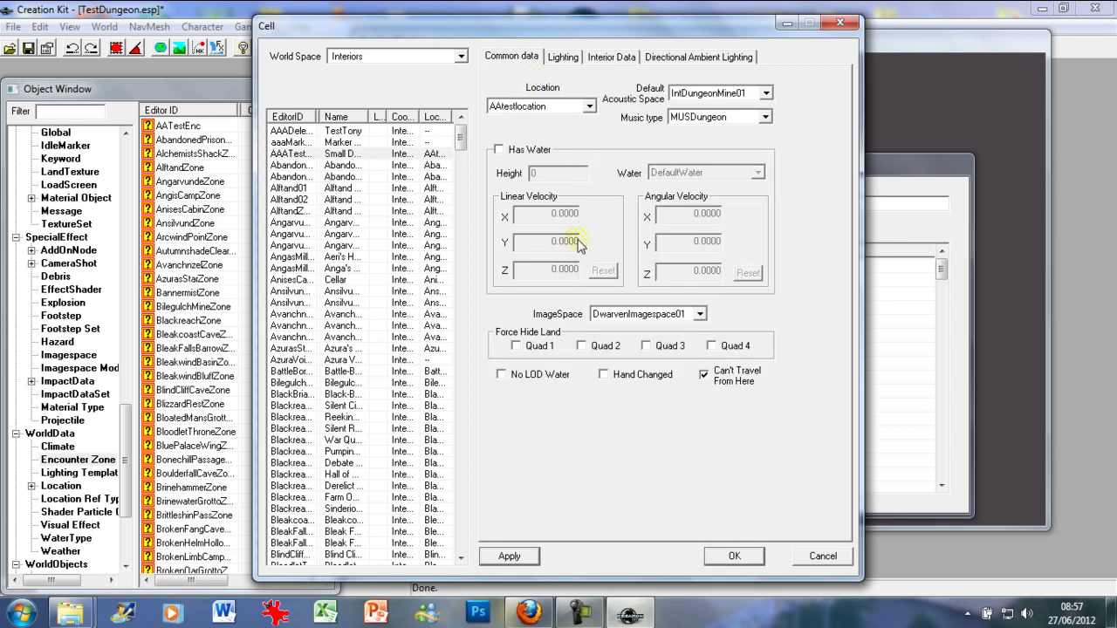
{"action": "left_click", "coordinate": [723, 558]}
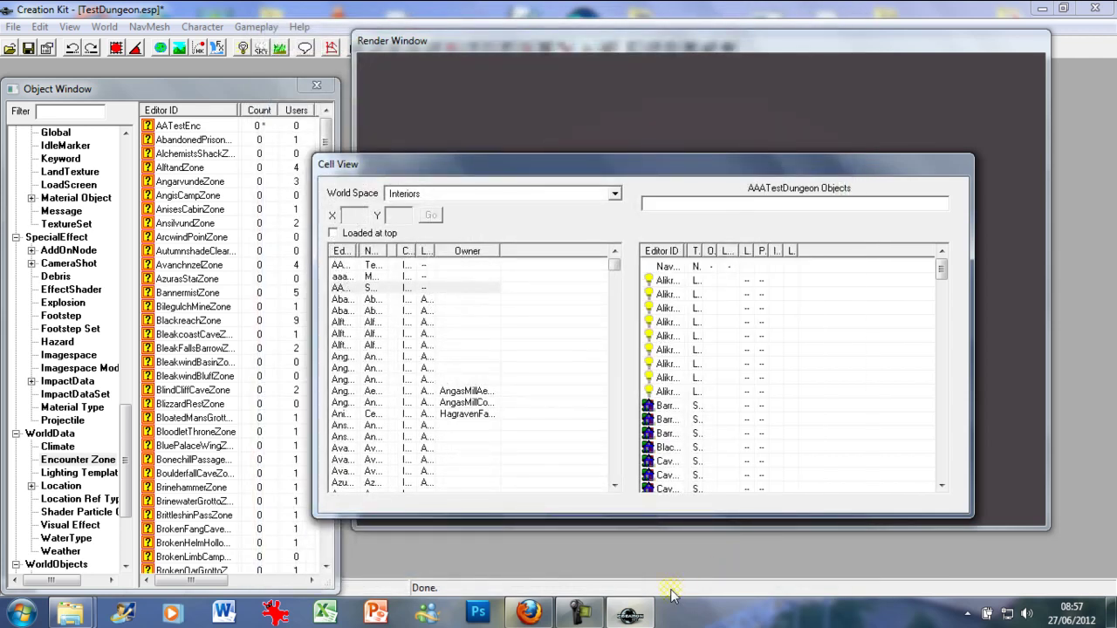
{"action": "left_click", "coordinate": [589, 615]}
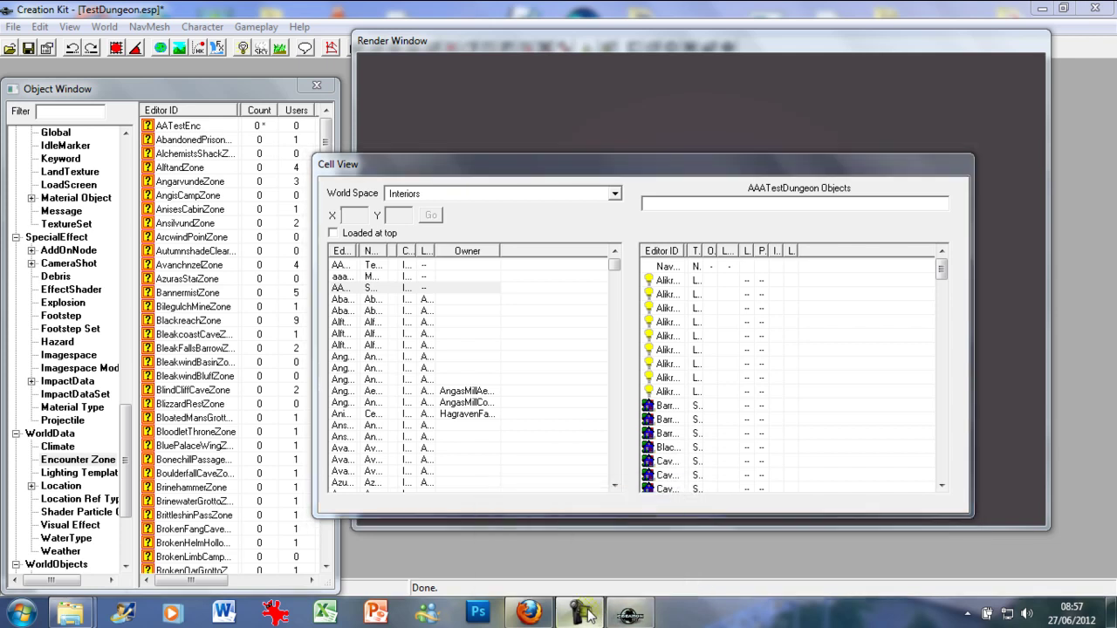